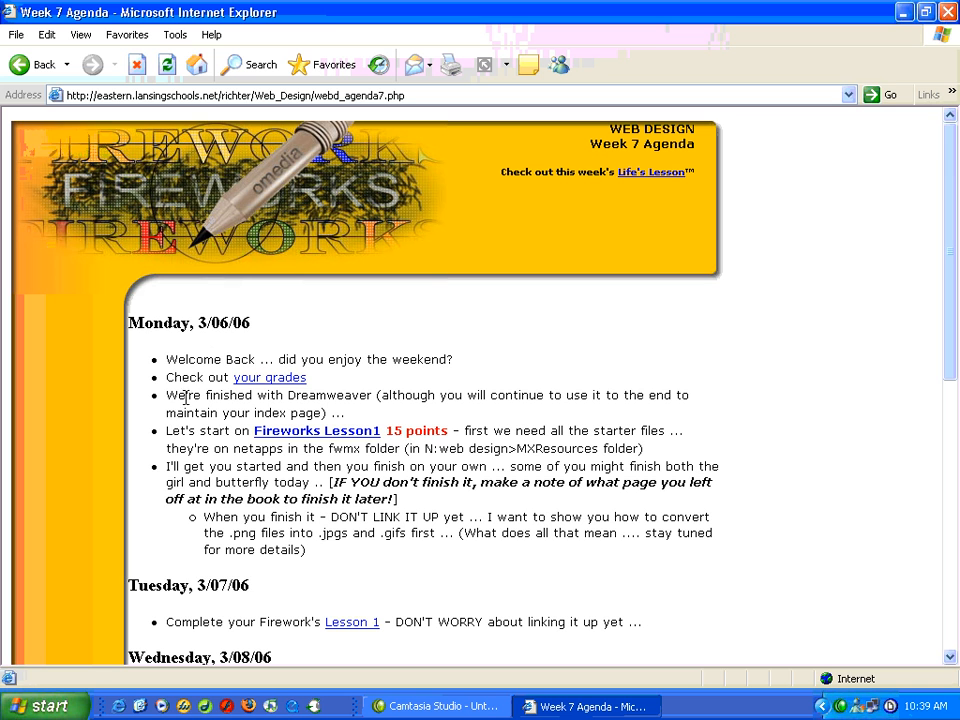
Step: Open the Fireworks Lesson1 page from Monday's agenda and look over the finished girl portrait and sunflower example
{"action": "left_click", "coordinate": [322, 435]}
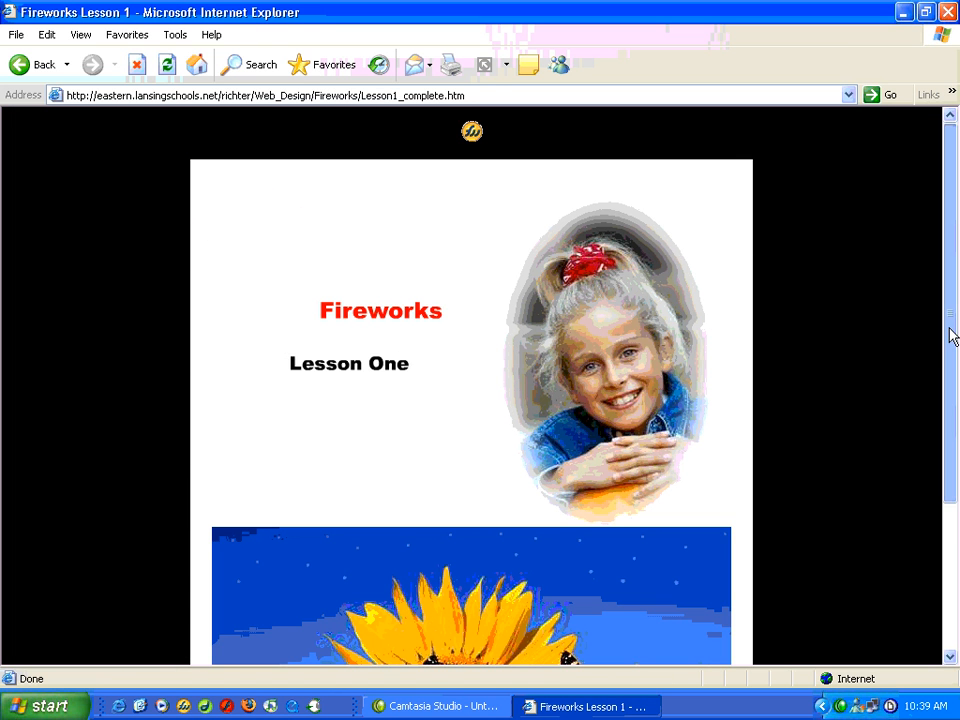
{"action": "left_click_drag", "start_coordinate": [951, 336], "coordinate": [951, 421]}
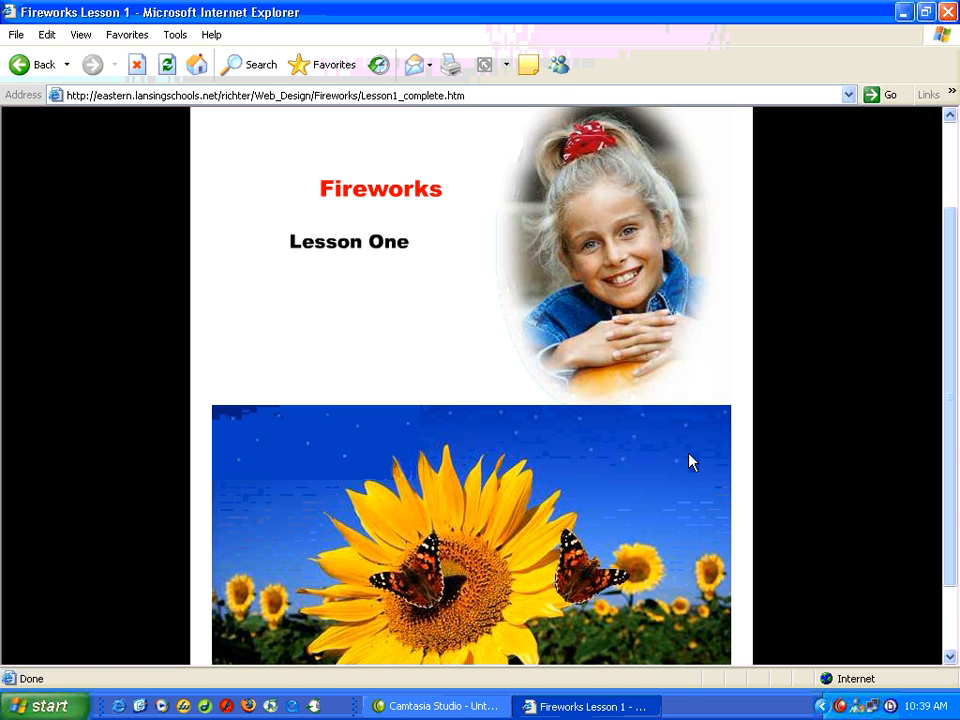
{"action": "scroll", "coordinate": [685, 498], "scroll_direction": "down", "scroll_amount": 2}
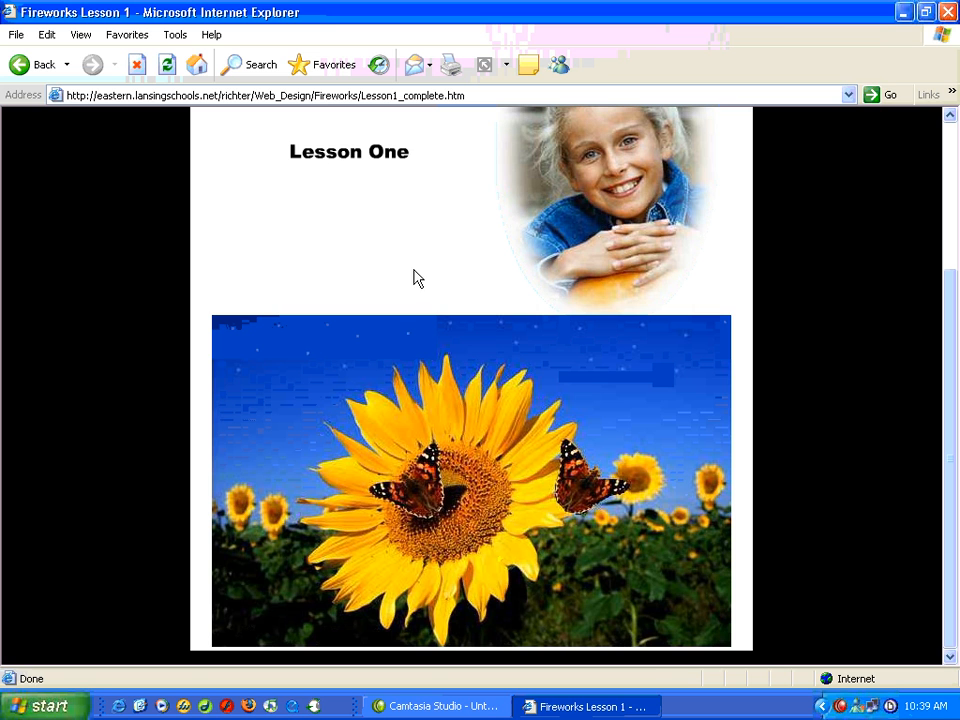
Step: Switch to Fireworks by opening girl_pumpkin1.png from the Lesson 01_Bitmaps folder inside fwmx_project on the desktop
{"action": "left_click", "coordinate": [904, 14]}
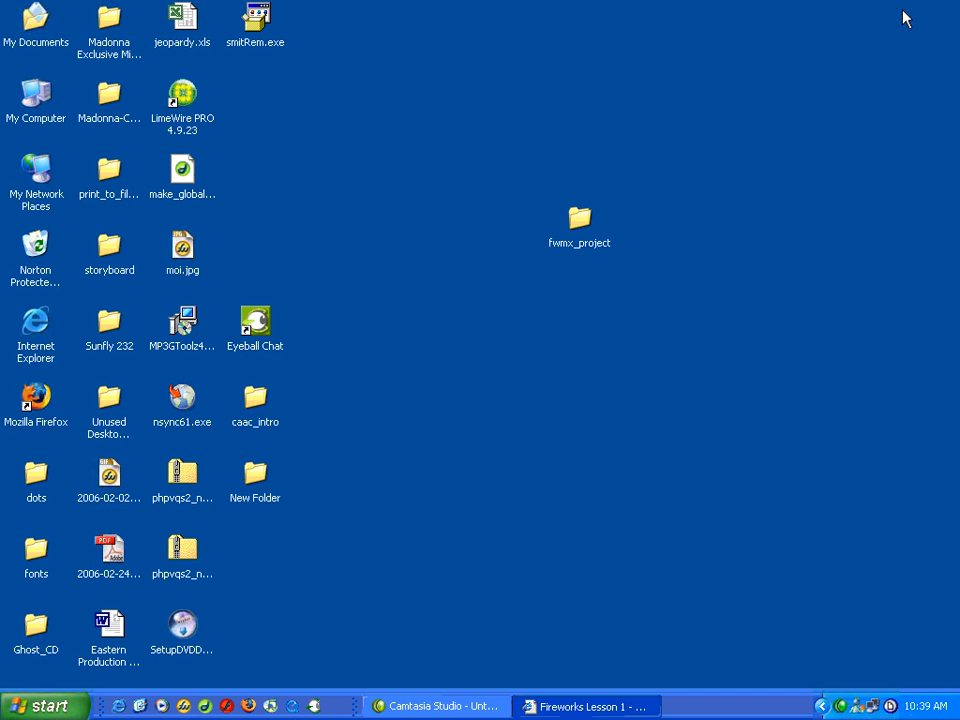
{"action": "double_click", "coordinate": [581, 226]}
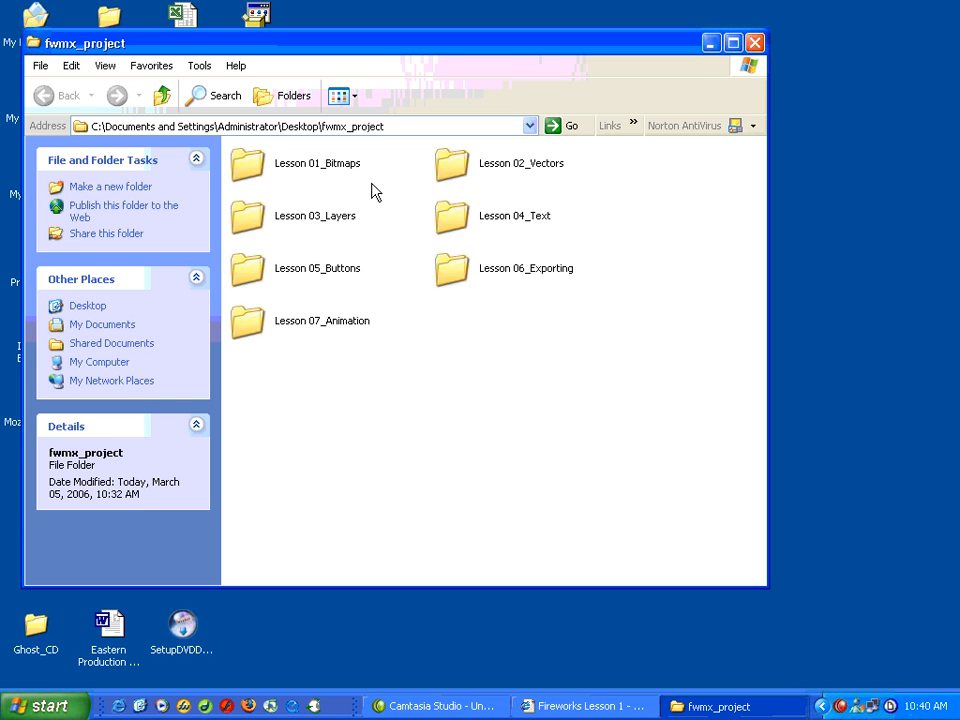
{"action": "double_click", "coordinate": [249, 170]}
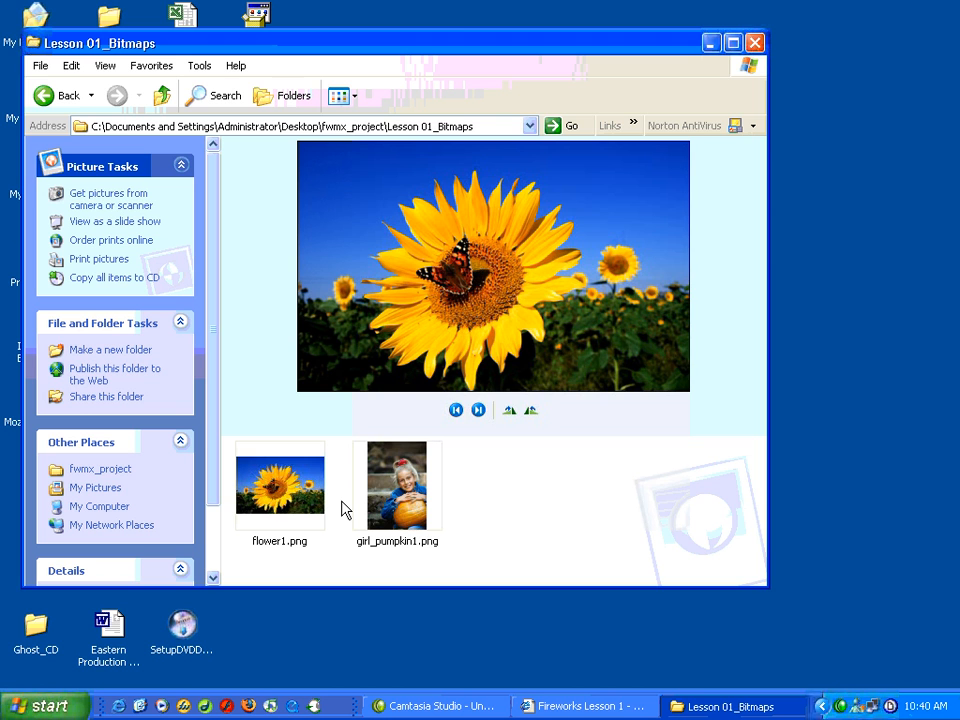
{"action": "double_click", "coordinate": [400, 483]}
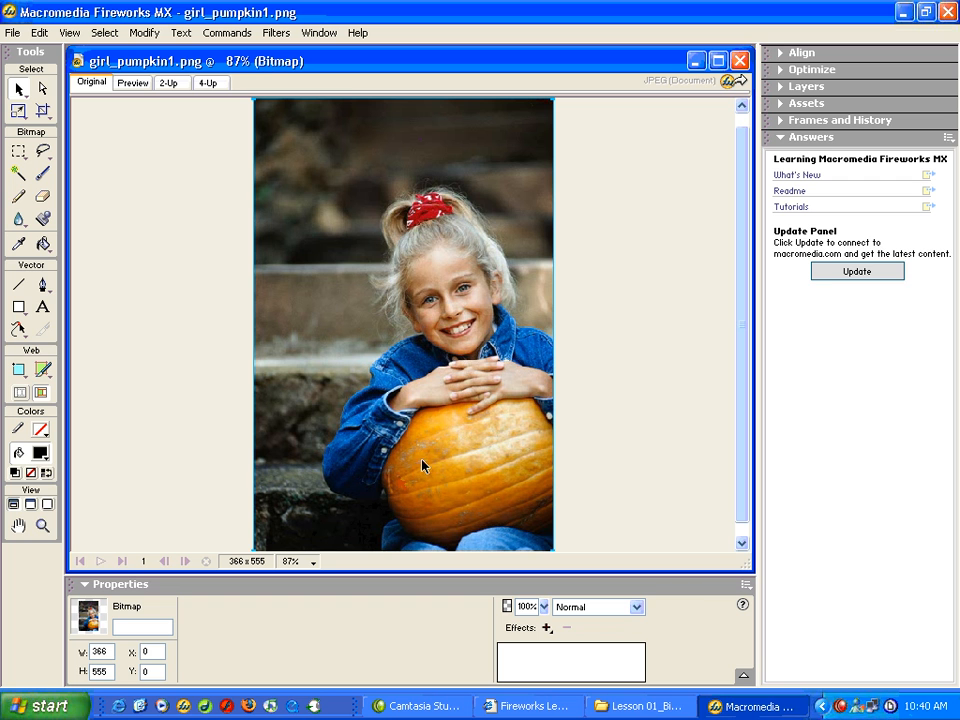
Step: Maximize the girl_pumpkin1.png document and arrange the workspace with Answers collapsed and Layers expanded
{"action": "left_click", "coordinate": [717, 60]}
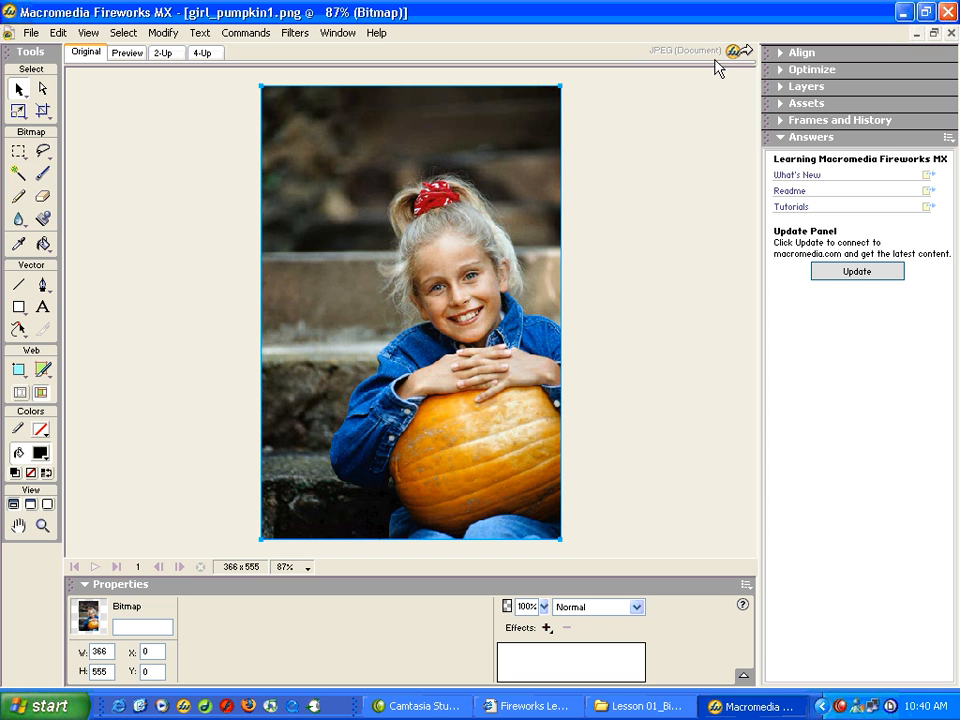
{"action": "left_click", "coordinate": [779, 139]}
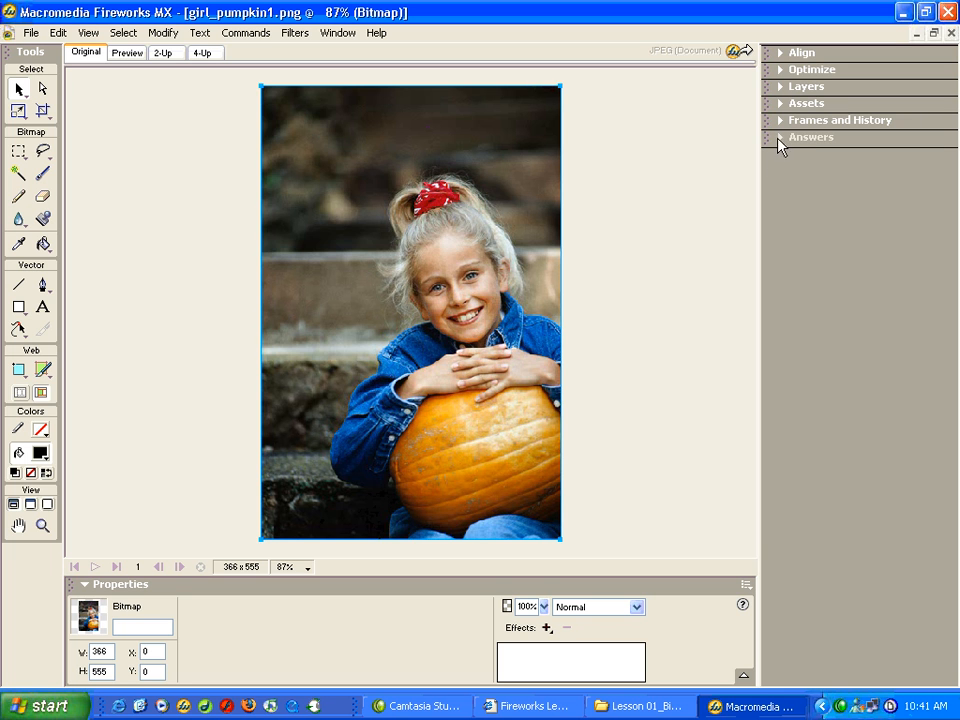
{"action": "left_click", "coordinate": [784, 90]}
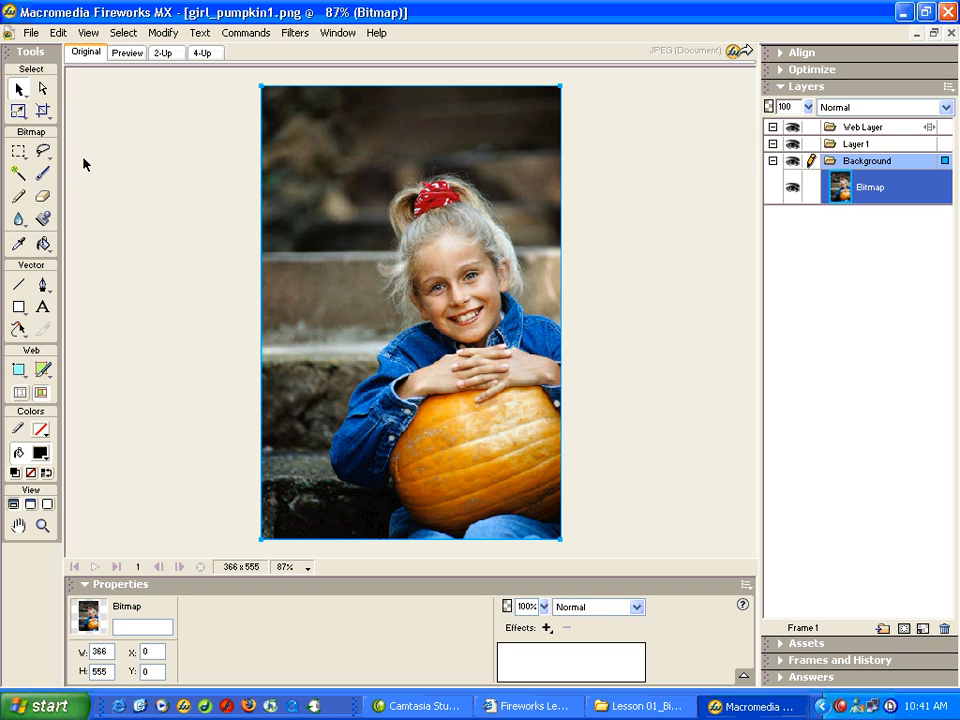
Step: Try the Scale tool on the photo and make a rectangular marquee selection of about 291 by 322 pixels around the girl's head and shoulders
{"action": "left_click", "coordinate": [25, 117]}
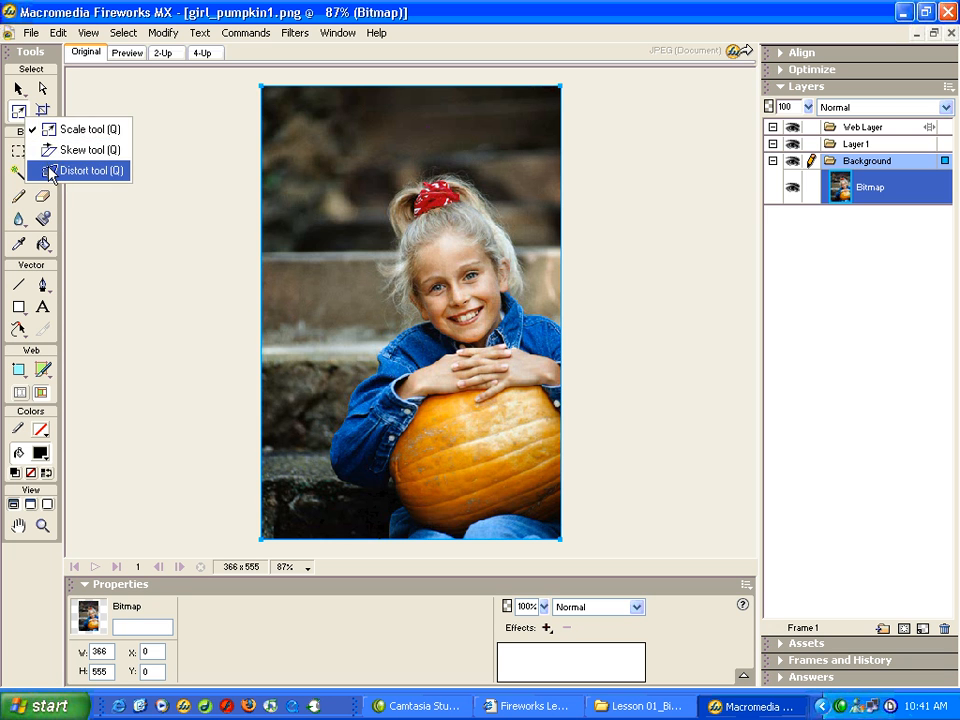
{"action": "left_click", "coordinate": [20, 117]}
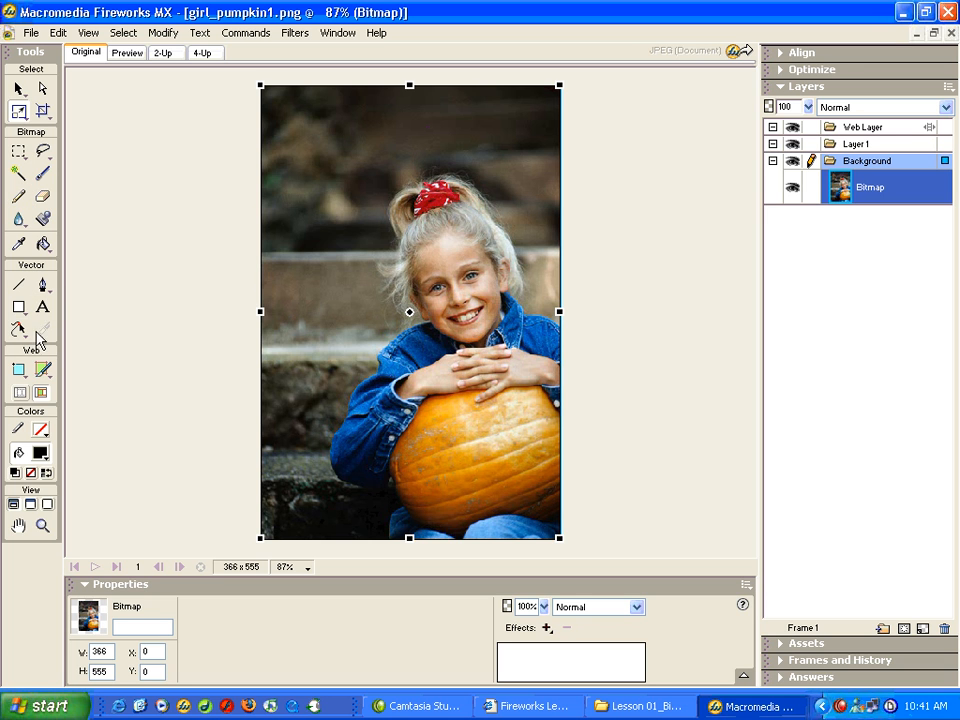
{"action": "left_click", "coordinate": [20, 152]}
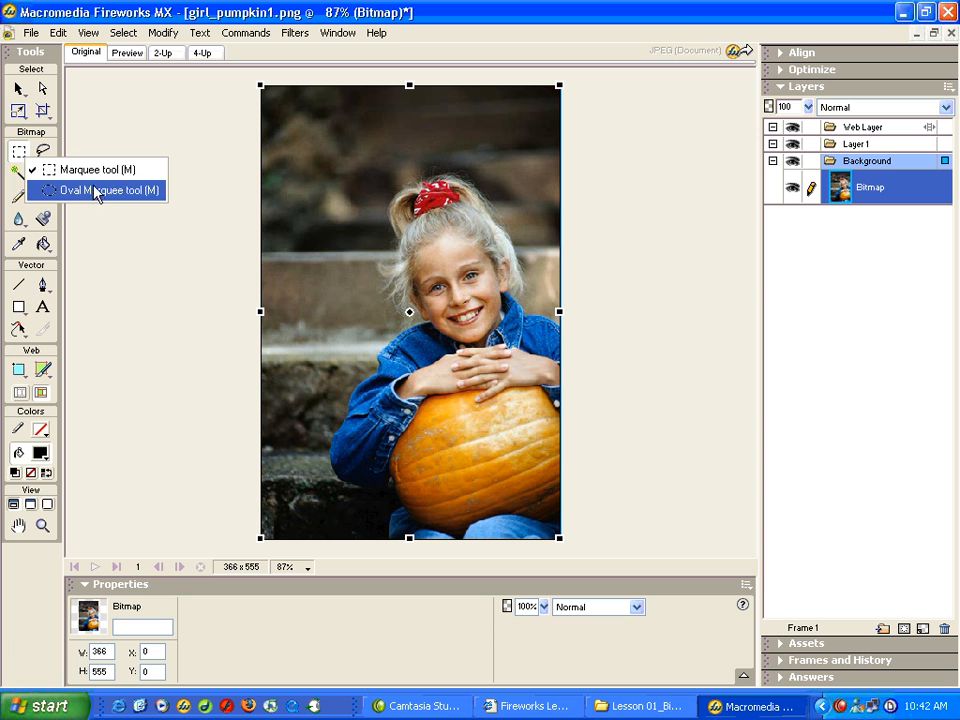
{"action": "left_click", "coordinate": [58, 177]}
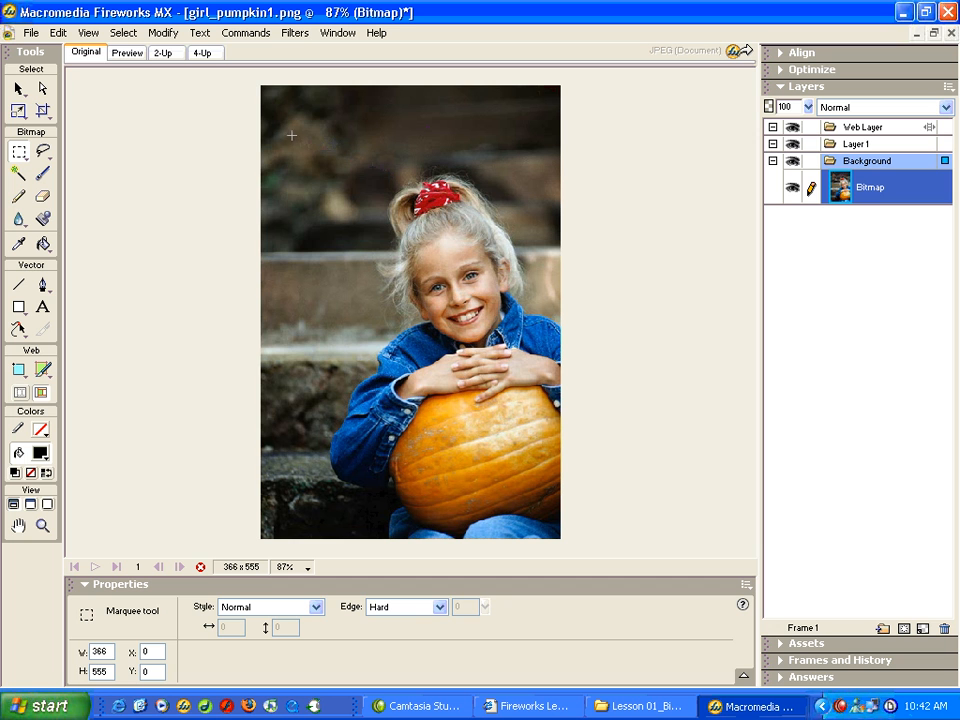
{"action": "left_click_drag", "start_coordinate": [296, 134], "coordinate": [535, 397]}
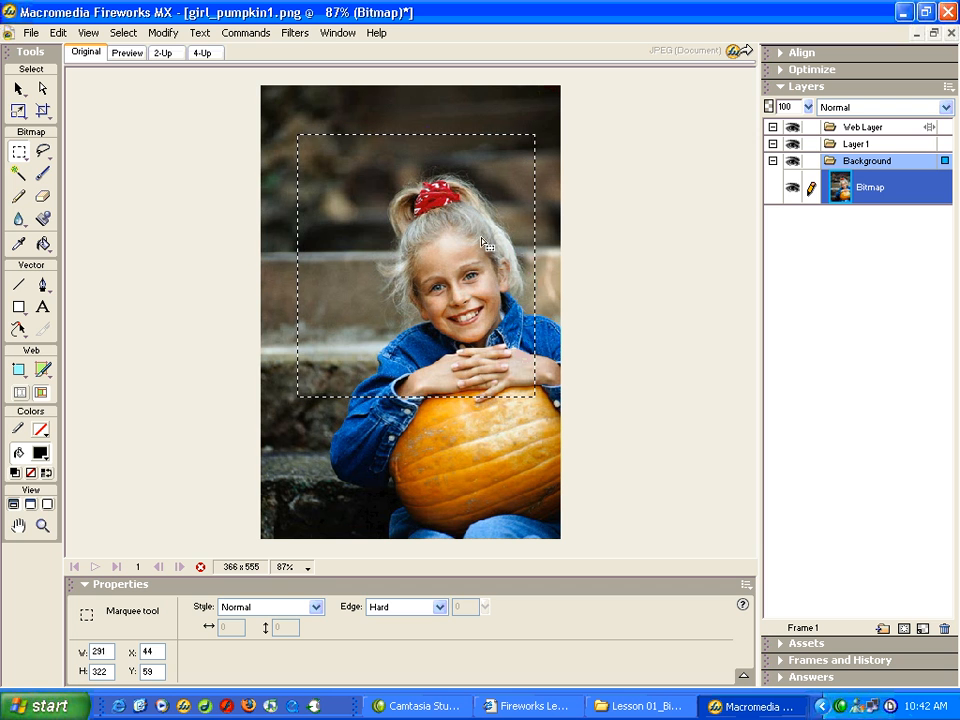
Step: Deselect the rectangular marquee area around the girl
{"action": "left_click", "coordinate": [52, 32]}
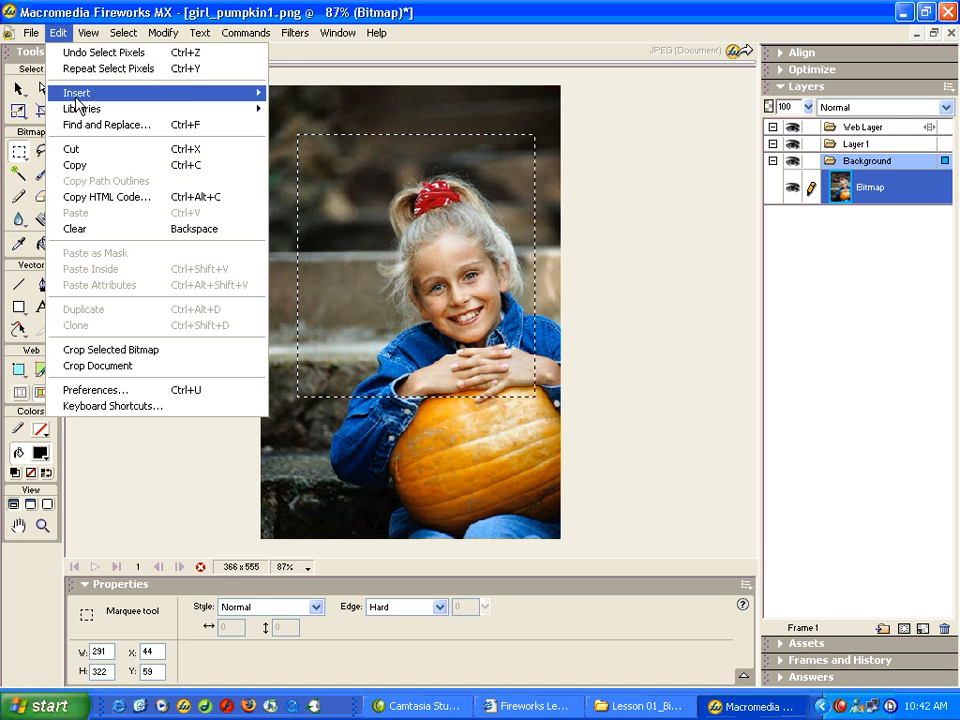
{"action": "left_click", "coordinate": [79, 7]}
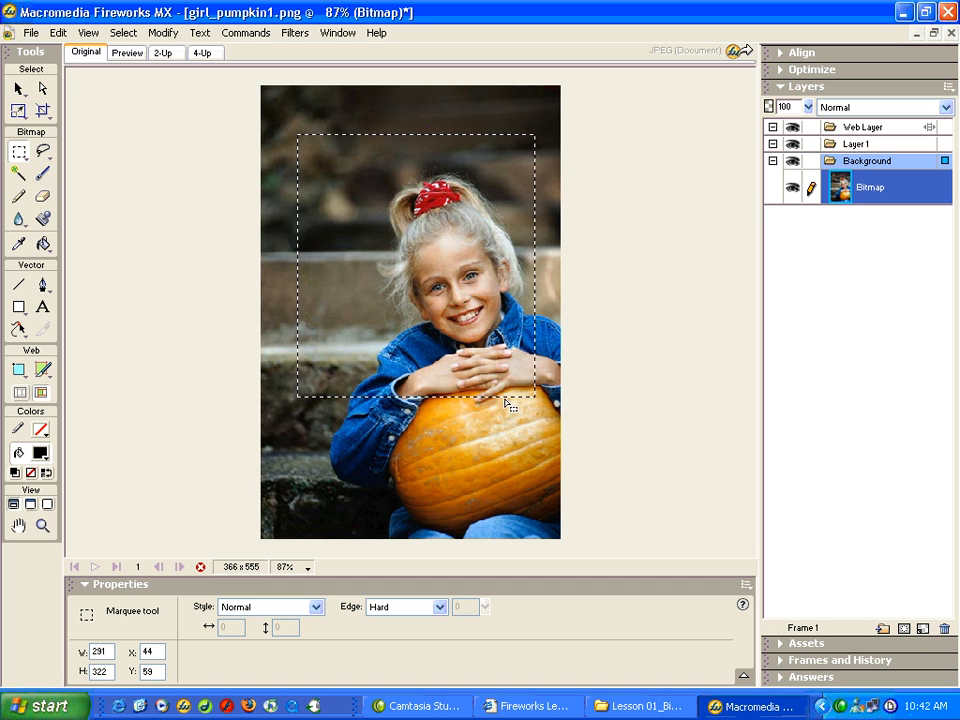
{"action": "left_click", "coordinate": [19, 88]}
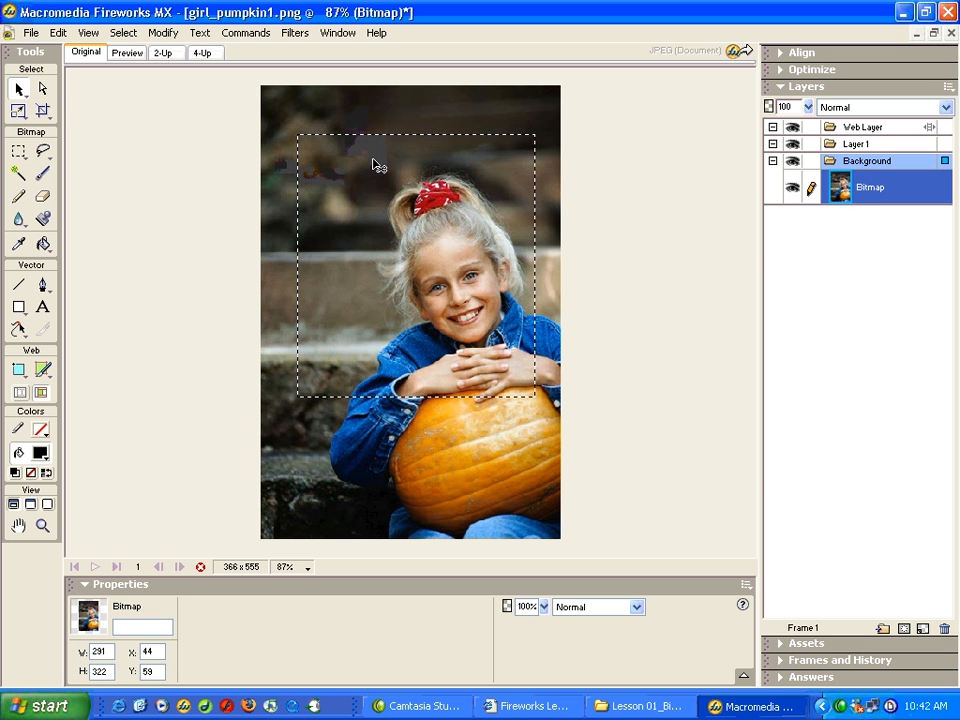
{"action": "left_click", "coordinate": [127, 36]}
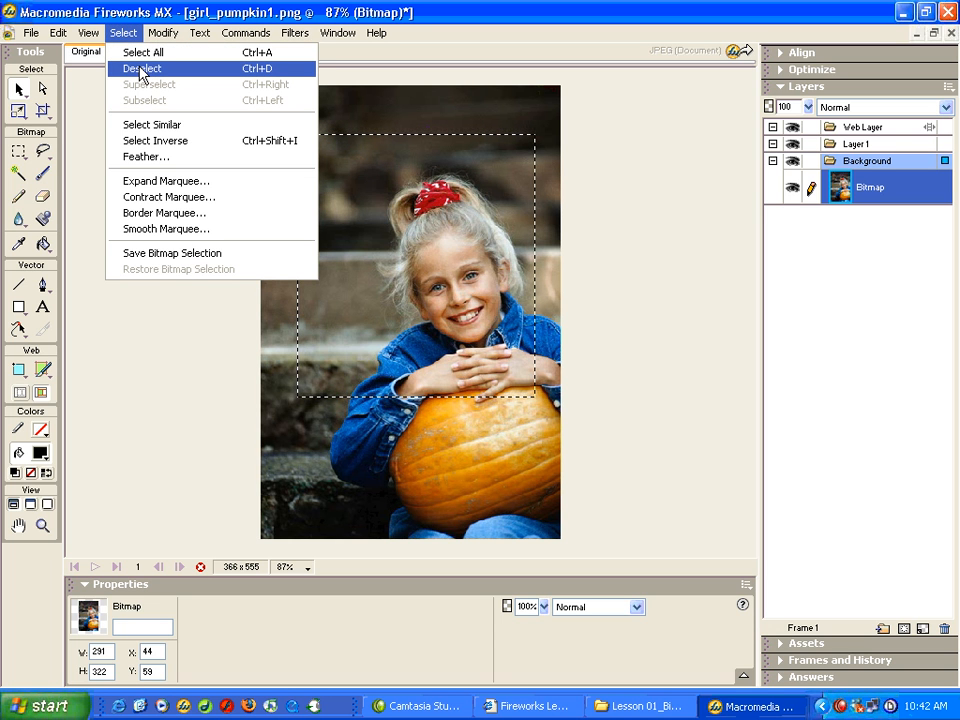
{"action": "left_click", "coordinate": [245, 70]}
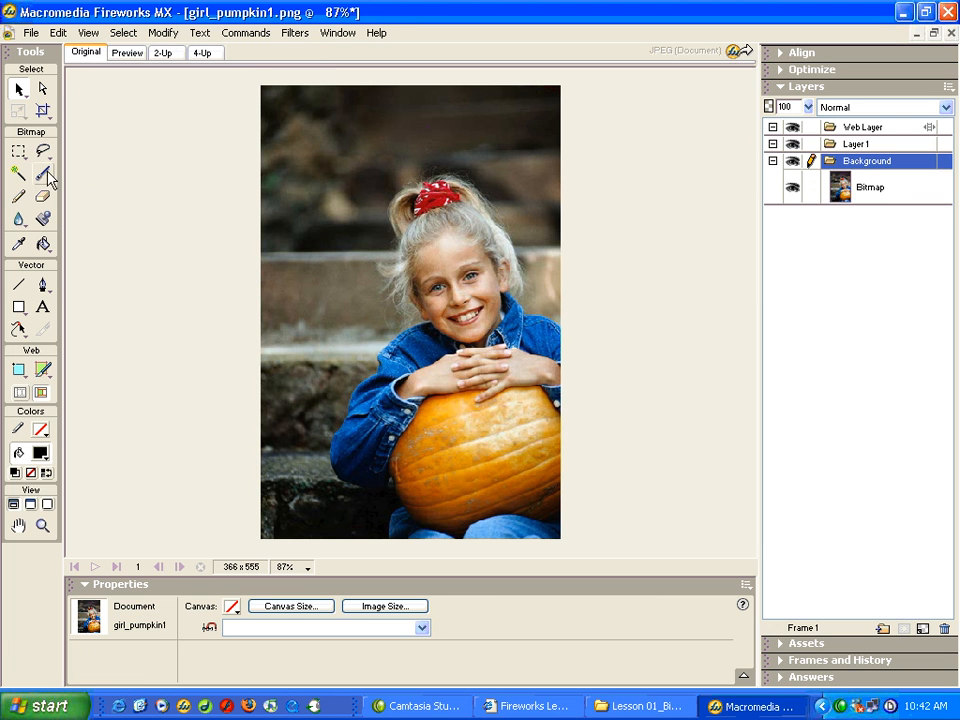
Step: Make an oval marquee selection of about 261 by 302 pixels around the girl's head, try moving the selected pixels slightly, and undo the move
{"action": "left_click_drag", "start_coordinate": [21, 154], "coordinate": [59, 191]}
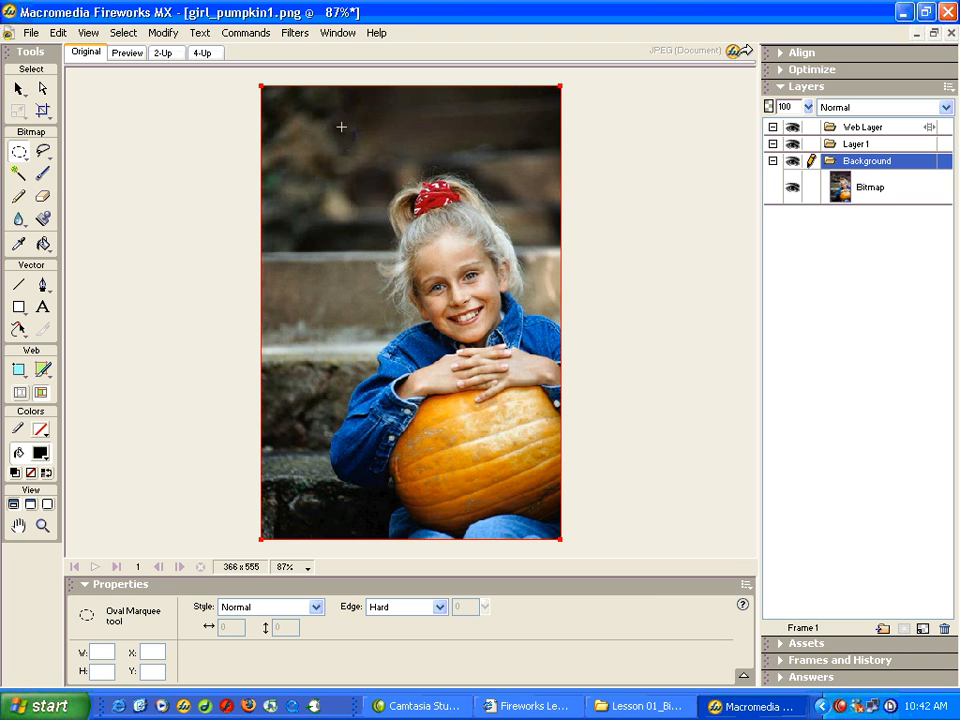
{"action": "left_click_drag", "start_coordinate": [341, 127], "coordinate": [547, 368]}
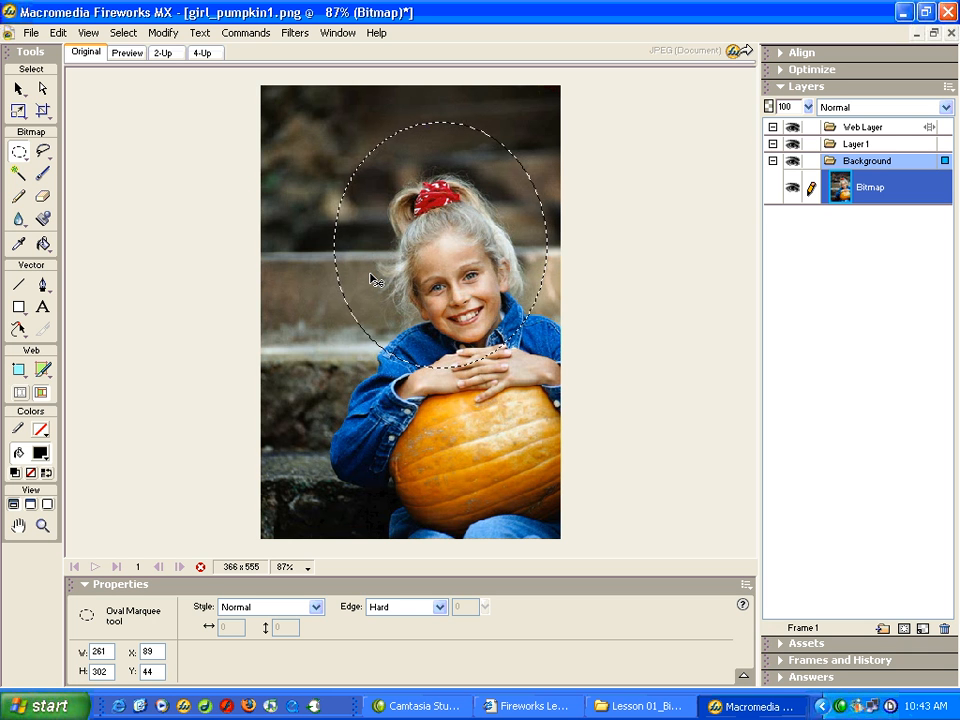
{"action": "mouse_move", "coordinate": [455, 270]}
{"action": "left_mouse_down"}
{"action": "mouse_move", "coordinate": [371, 270]}
{"action": "mouse_move", "coordinate": [431, 259]}
{"action": "mouse_move", "coordinate": [459, 266]}
{"action": "left_mouse_up"}
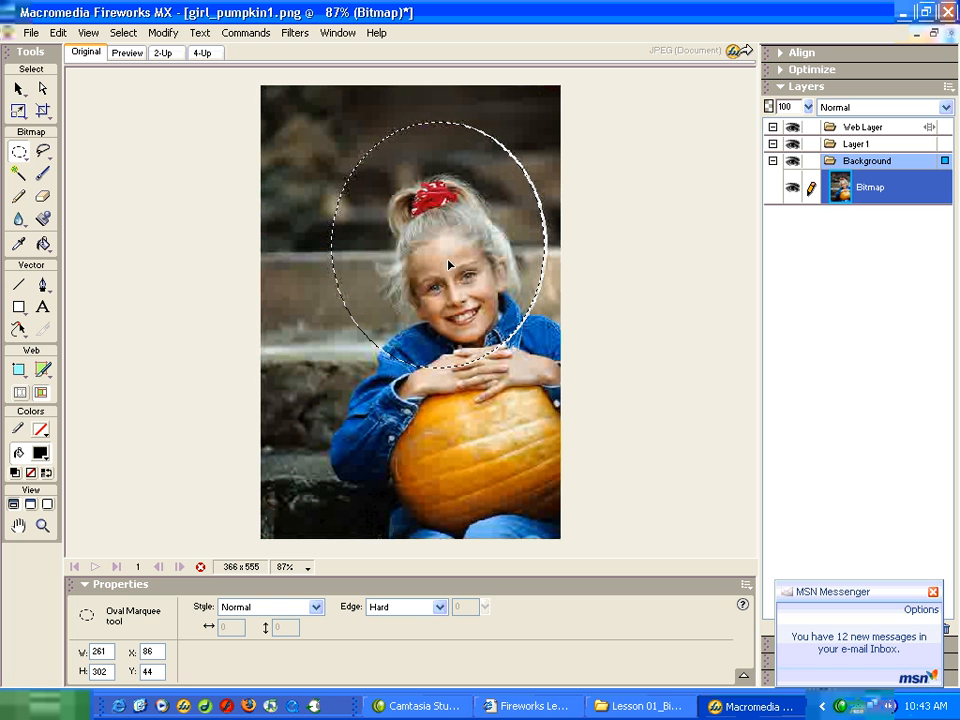
{"action": "key", "text": "ctrl+z"}
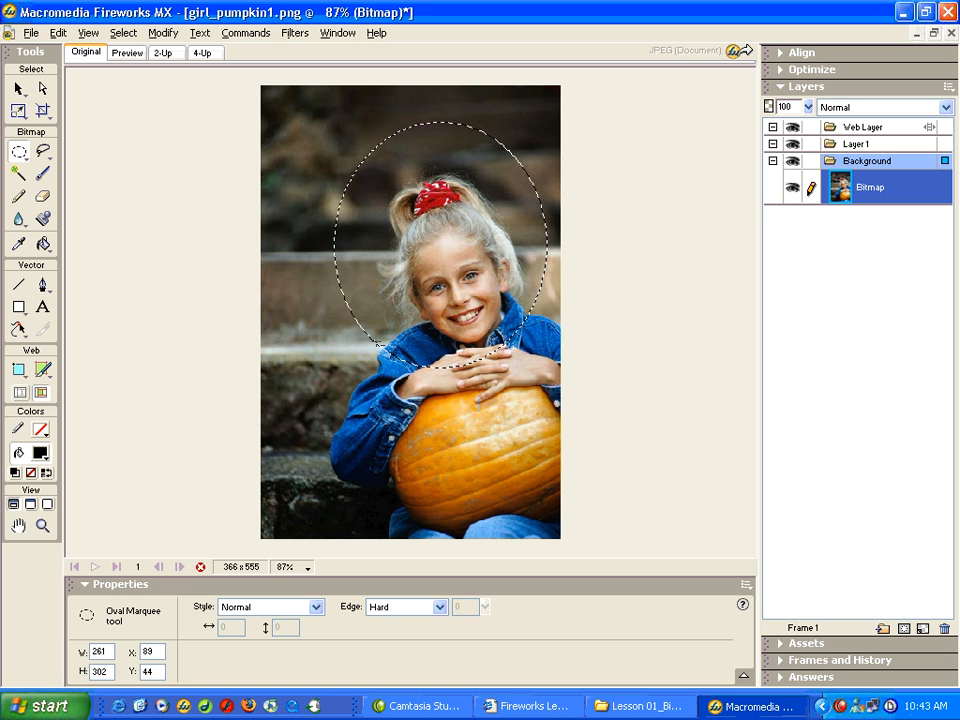
Step: Reshape the marquee by subtracting an oval from its lower edge and adding one around the pumpkin, and clear the whole selection
{"action": "left_click_drag", "start_coordinate": [398, 338], "coordinate": [520, 457]}
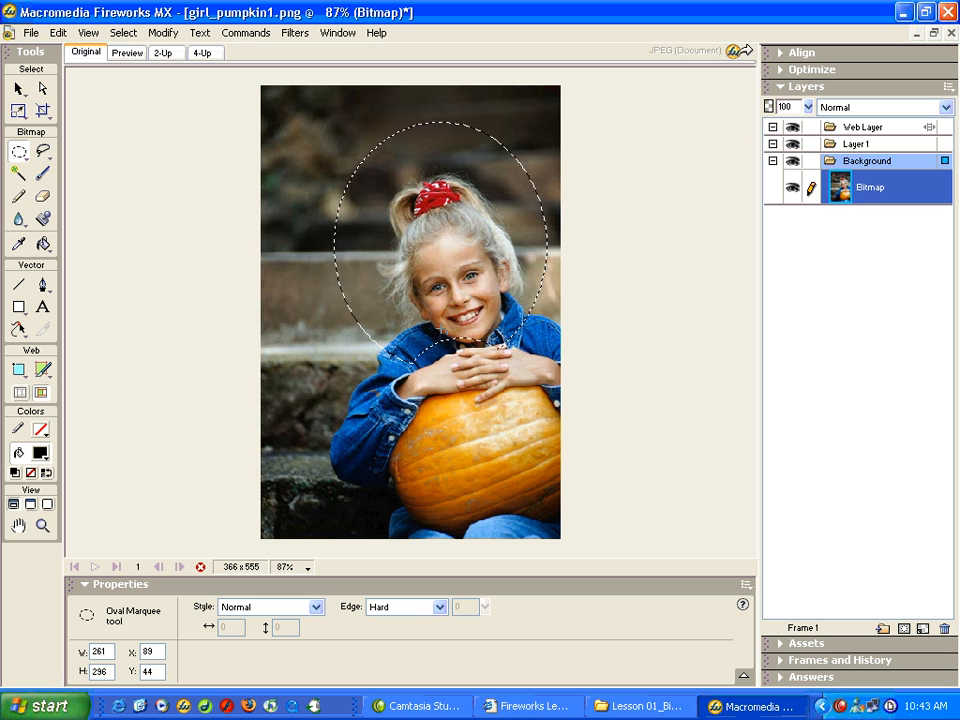
{"action": "left_click_drag", "start_coordinate": [409, 340], "coordinate": [563, 525]}
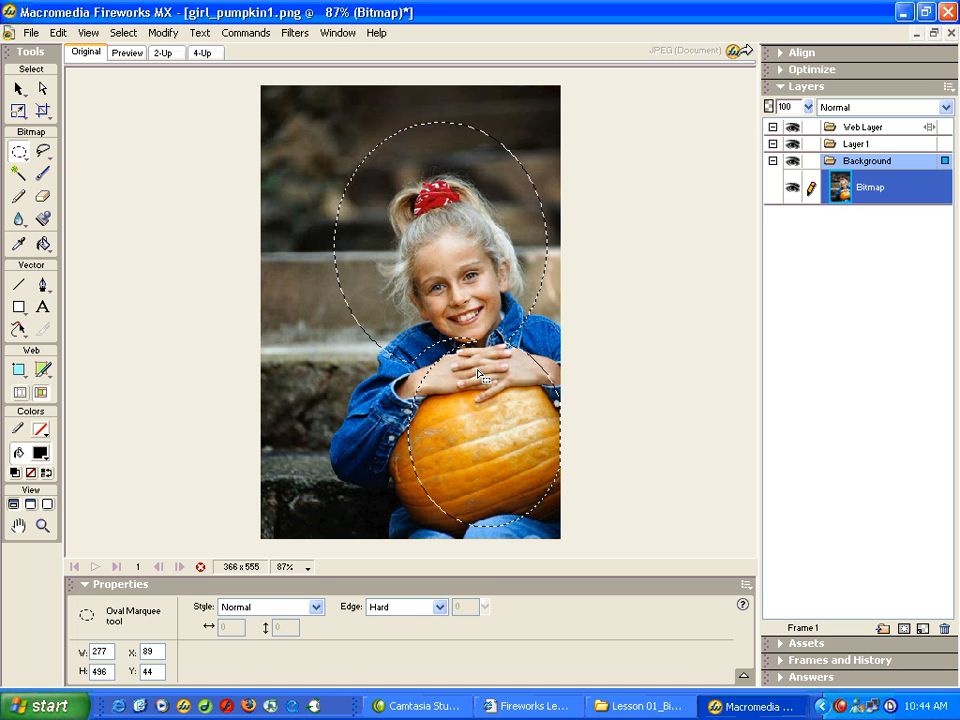
{"action": "left_click", "coordinate": [117, 34]}
{"action": "left_click", "coordinate": [130, 67]}
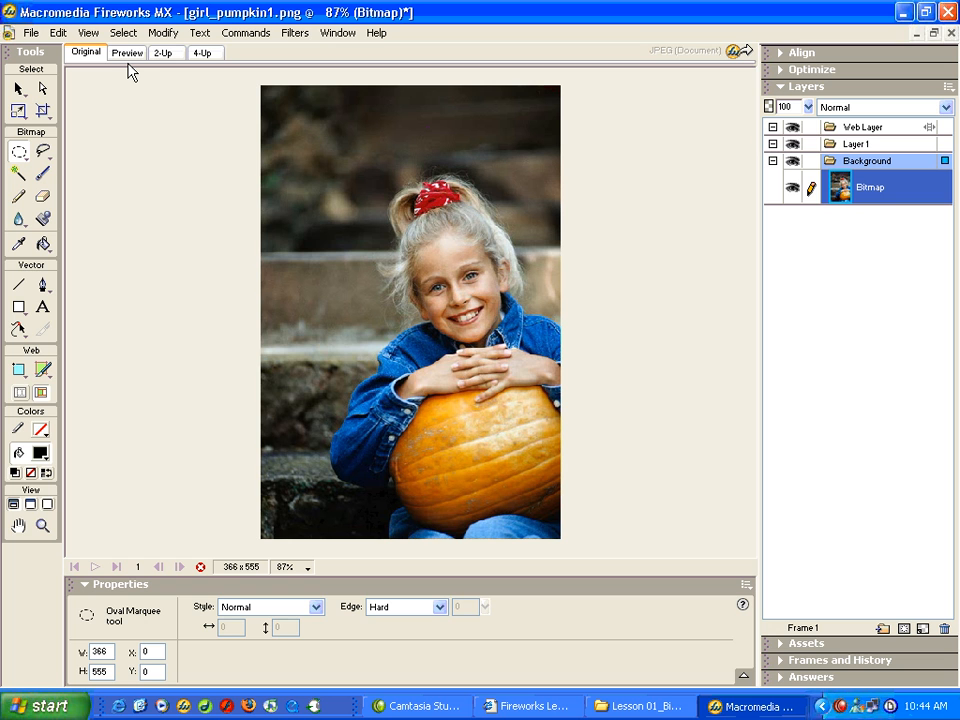
Step: Erase three freehand strokes across the background and the girl's face with the Eraser tool
{"action": "left_click", "coordinate": [43, 198]}
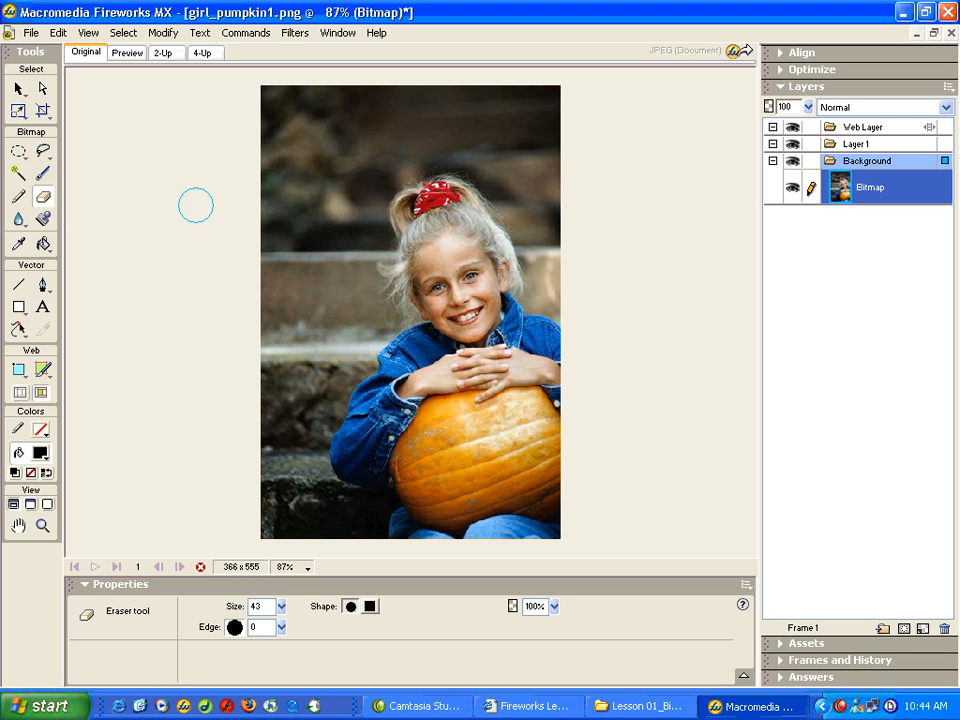
{"action": "mouse_move", "coordinate": [293, 258]}
{"action": "left_mouse_down"}
{"action": "mouse_move", "coordinate": [431, 197]}
{"action": "mouse_move", "coordinate": [504, 184]}
{"action": "left_mouse_up"}
{"action": "left_click_drag", "start_coordinate": [494, 131], "coordinate": [321, 157]}
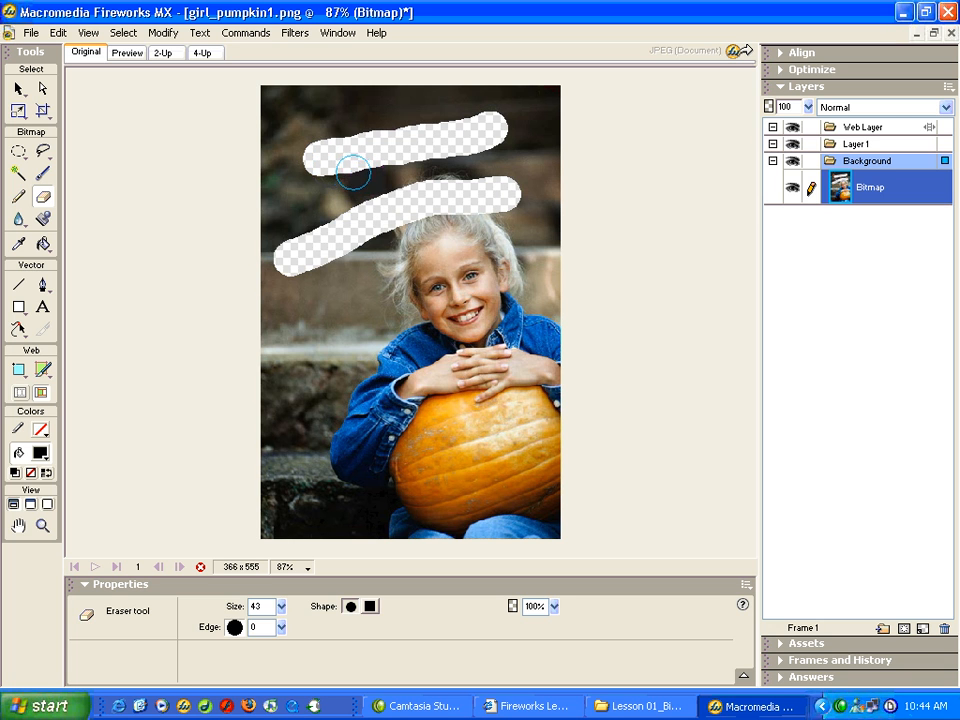
{"action": "mouse_move", "coordinate": [335, 162]}
{"action": "left_mouse_down"}
{"action": "mouse_move", "coordinate": [412, 242]}
{"action": "mouse_move", "coordinate": [456, 316]}
{"action": "mouse_move", "coordinate": [484, 340]}
{"action": "left_mouse_up"}
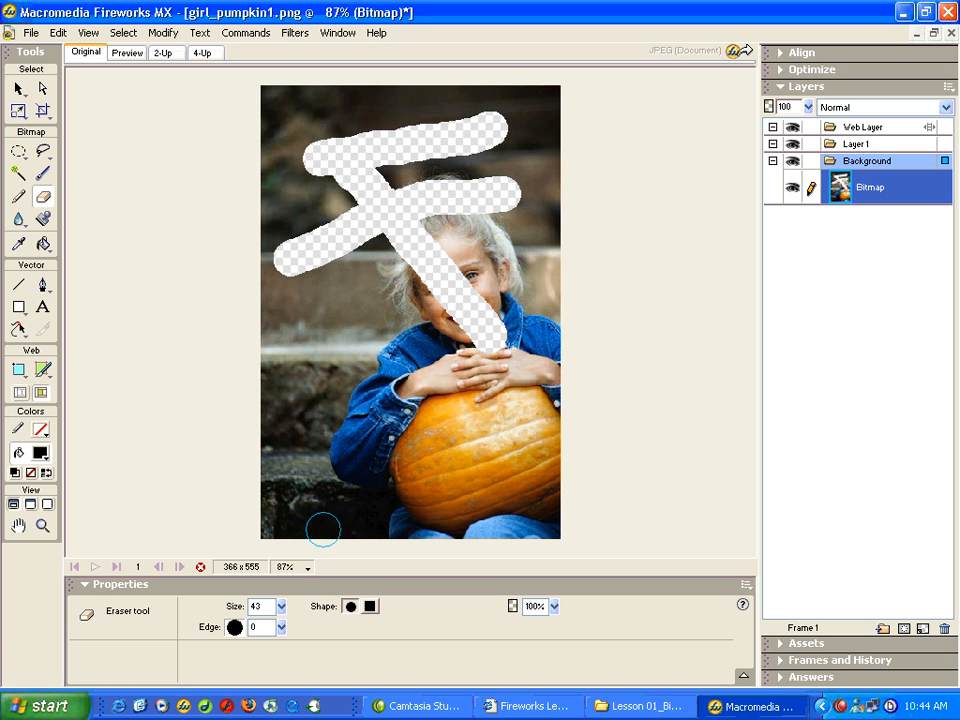
Step: Set the Eraser size to 21 and undo the three eraser strokes on the photo, leaving the Eraser tool active
{"action": "mouse_move", "coordinate": [282, 617]}
{"action": "left_mouse_down"}
{"action": "mouse_move", "coordinate": [288, 569]}
{"action": "mouse_move", "coordinate": [288, 633]}
{"action": "left_mouse_up"}
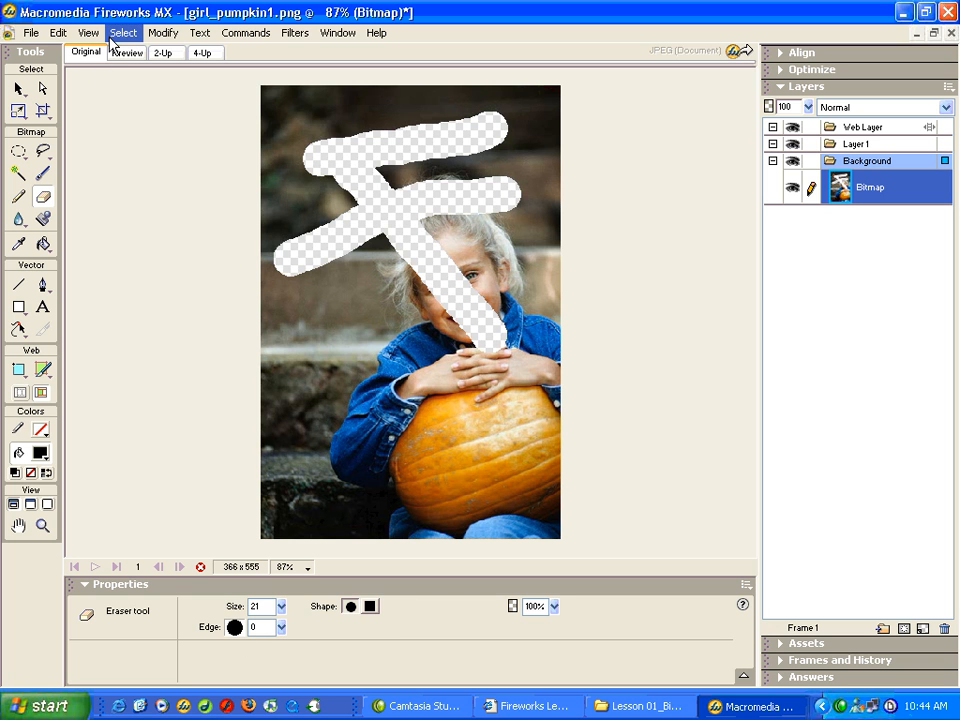
{"action": "key", "text": "v"}
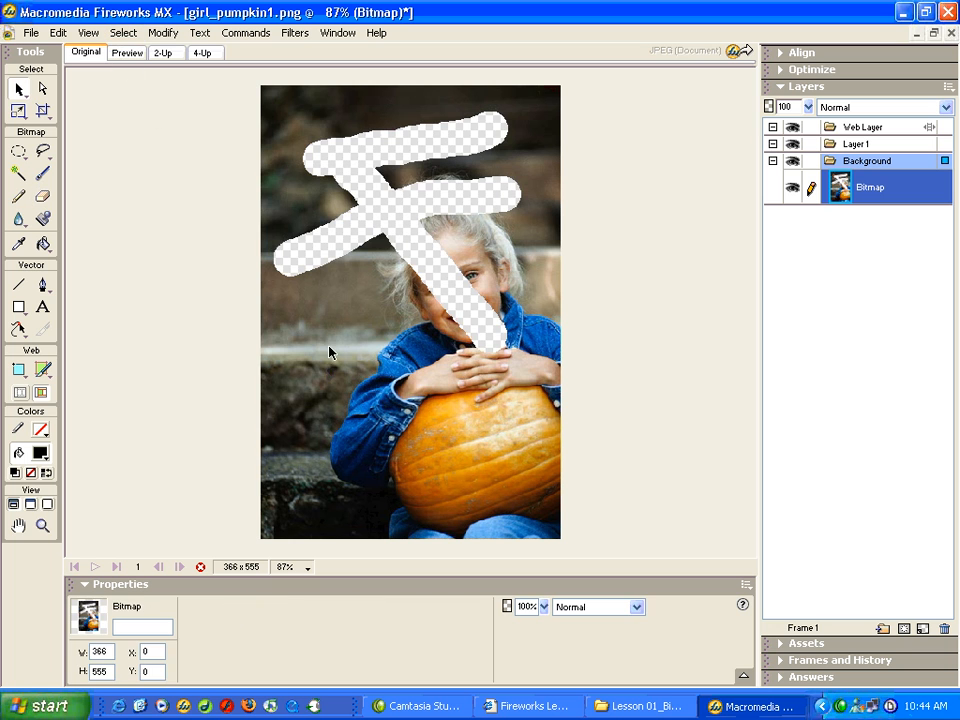
{"action": "key", "text": "ctrl+z"}
{"action": "key", "text": "ctrl+z"}
{"action": "key", "text": "ctrl+z"}
{"action": "key", "text": "e"}
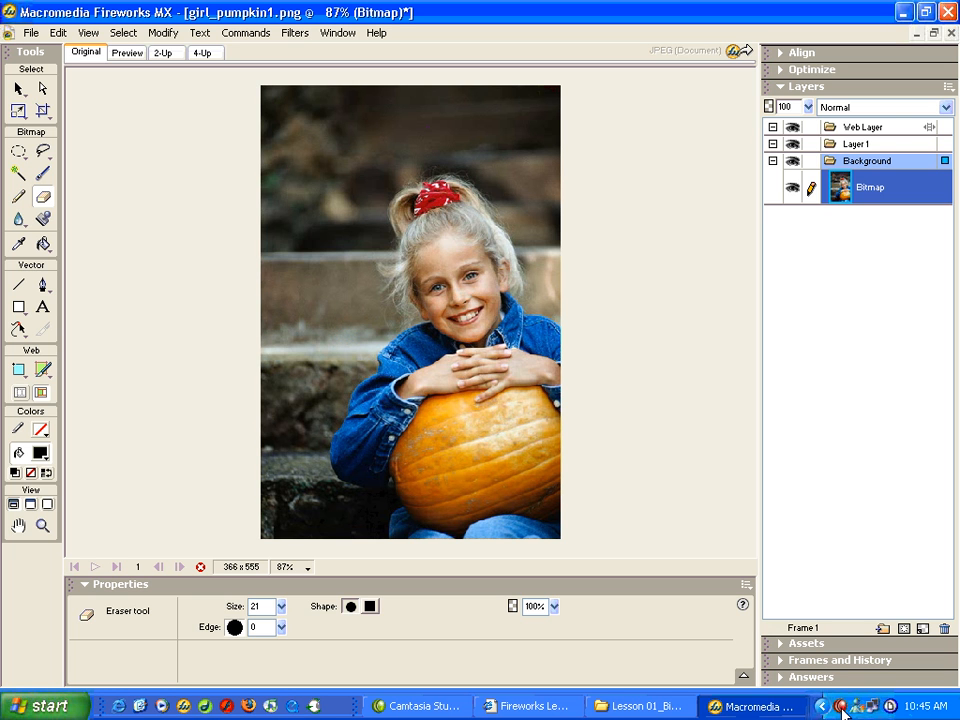
{"action": "double_click", "coordinate": [842, 707]}
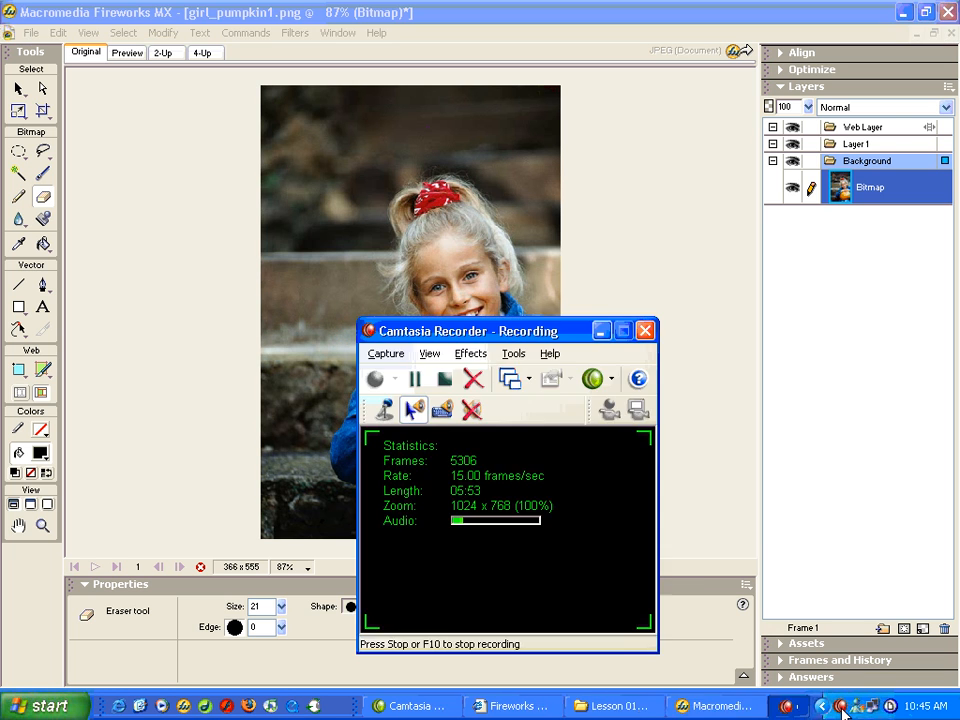